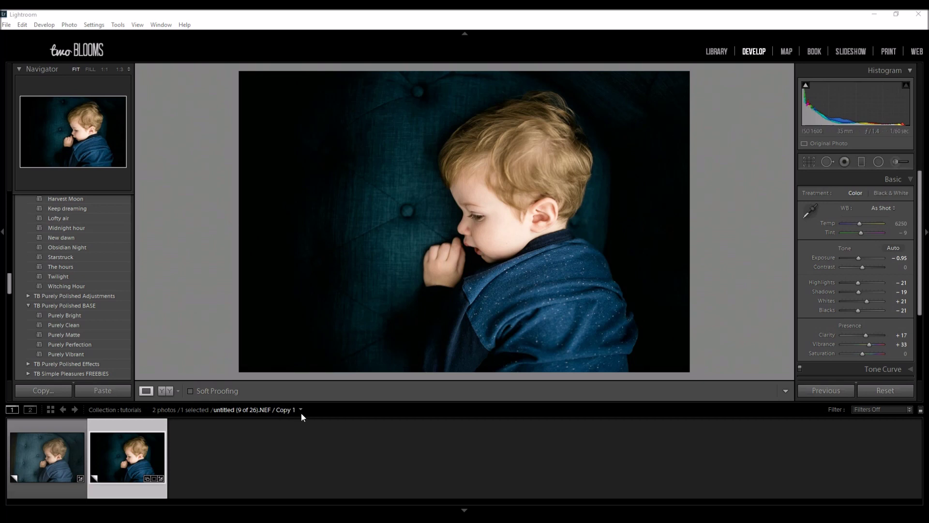
Step: Compare Copy 2 with the dark Copy 1, then open Copy 2 and reset Highlights to 0
{"action": "left_click", "coordinate": [44, 463]}
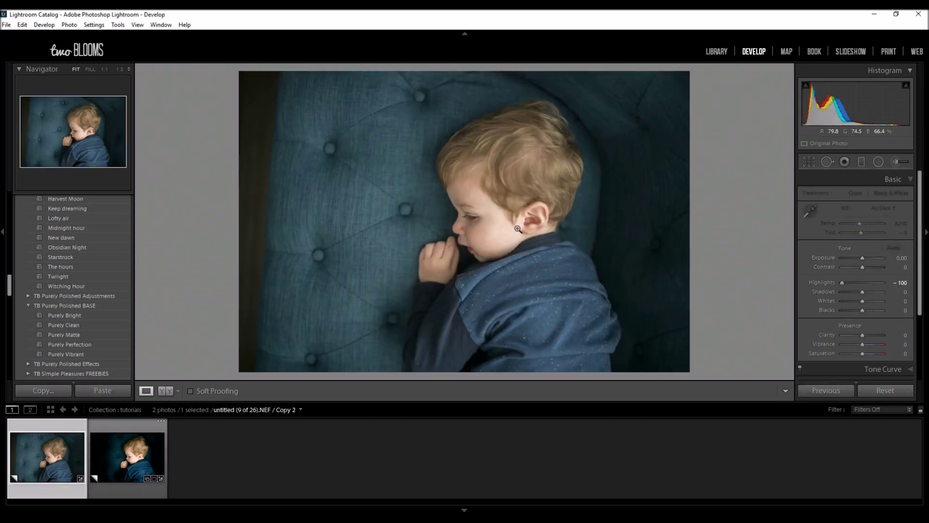
{"action": "left_click", "coordinate": [135, 448]}
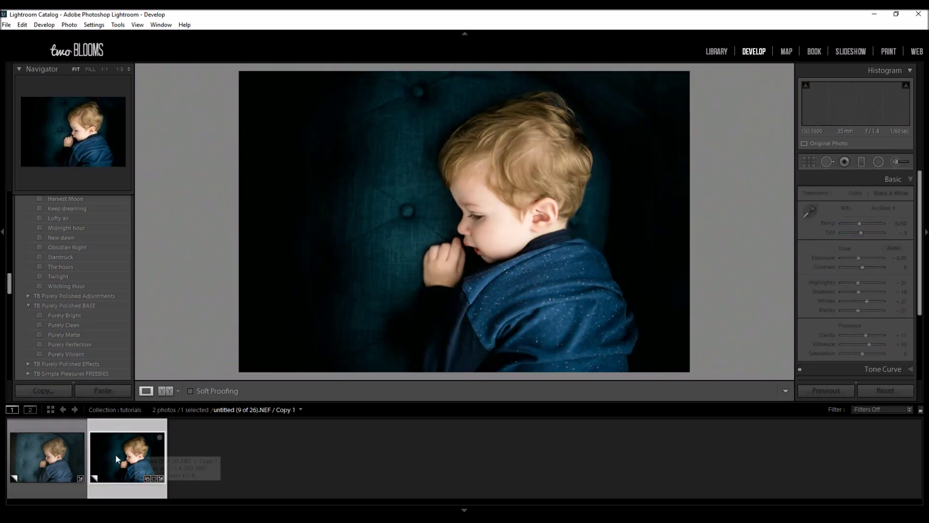
{"action": "key", "text": "Left"}
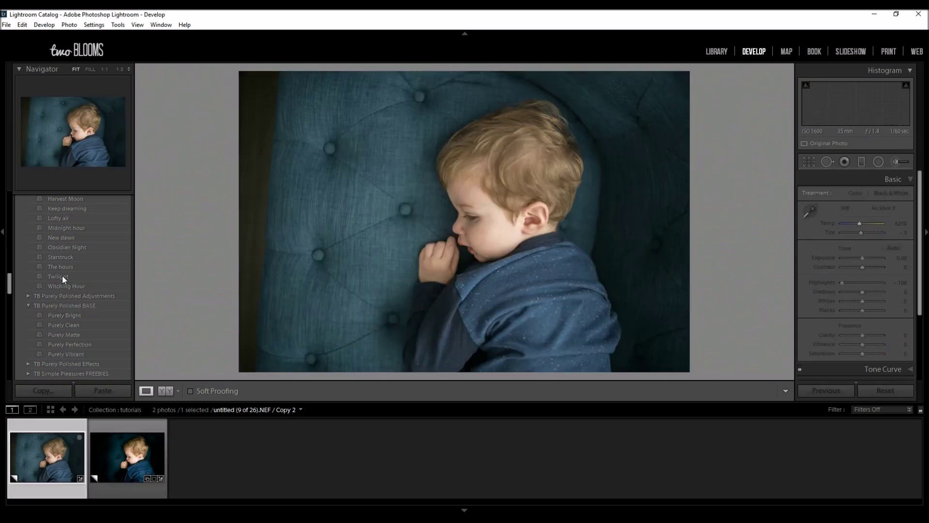
{"action": "scroll", "coordinate": [38, 224], "scroll_direction": "up", "scroll_amount": 10}
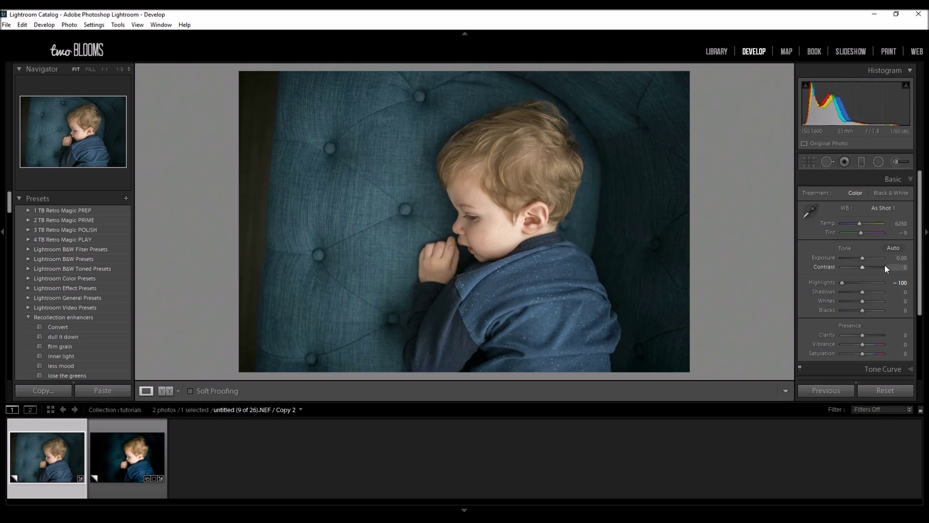
{"action": "double_click", "coordinate": [843, 284]}
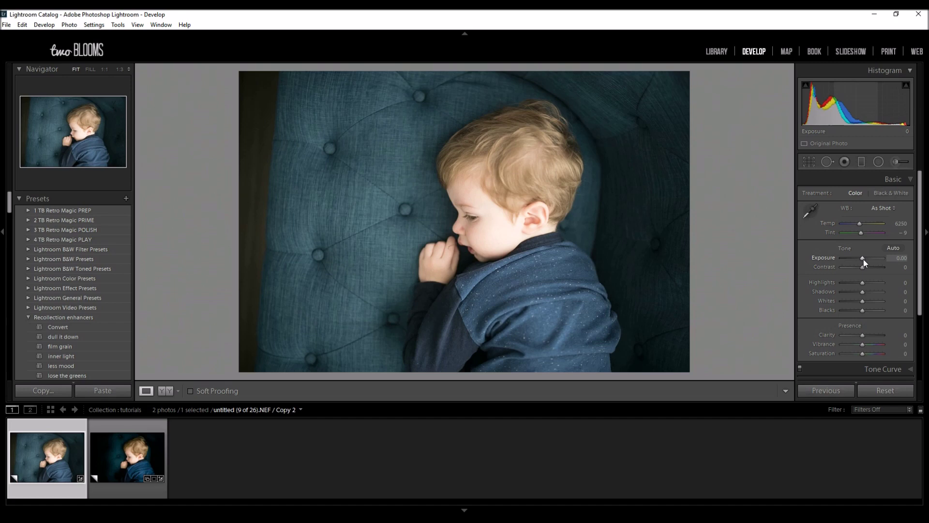
Step: Darken Copy 2 with Exposure at -0.95 and Highlights at -31
{"action": "left_click_drag", "start_coordinate": [864, 259], "coordinate": [862, 259]}
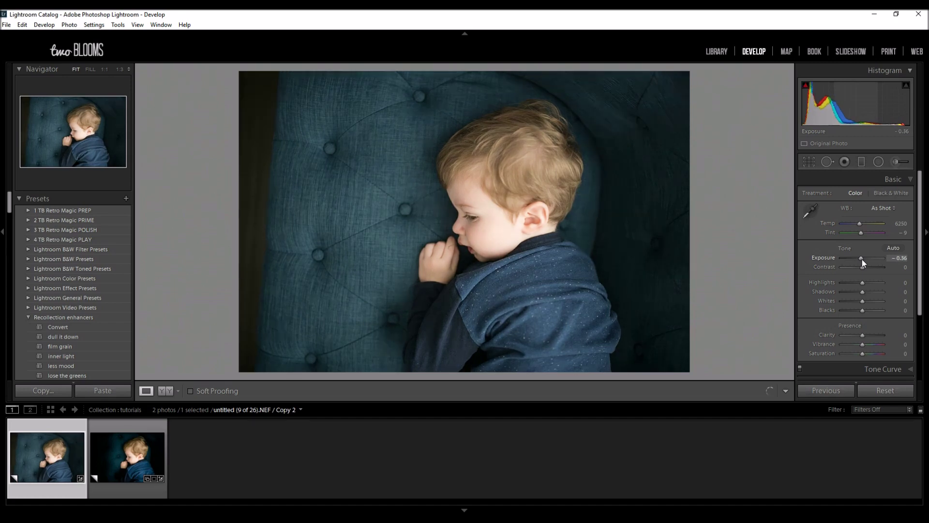
{"action": "left_click_drag", "start_coordinate": [861, 259], "coordinate": [859, 260]}
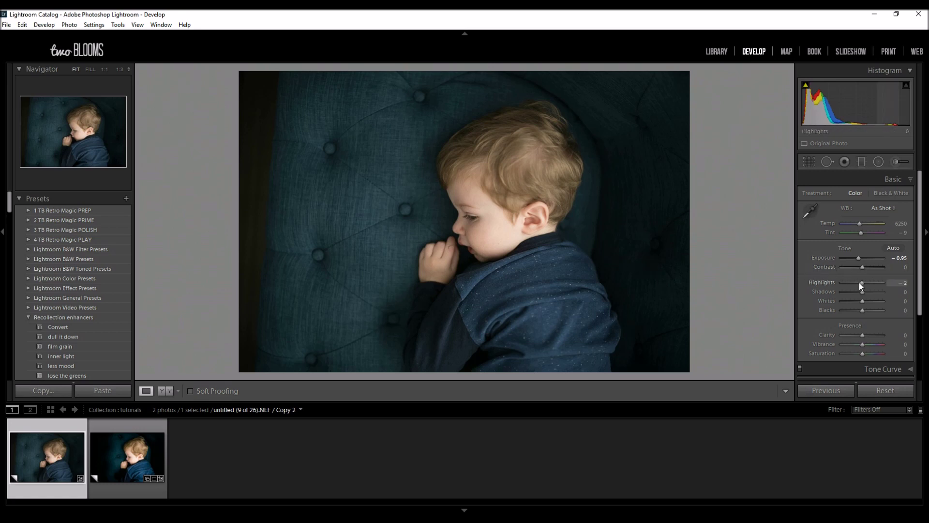
{"action": "left_click_drag", "start_coordinate": [862, 285], "coordinate": [856, 283]}
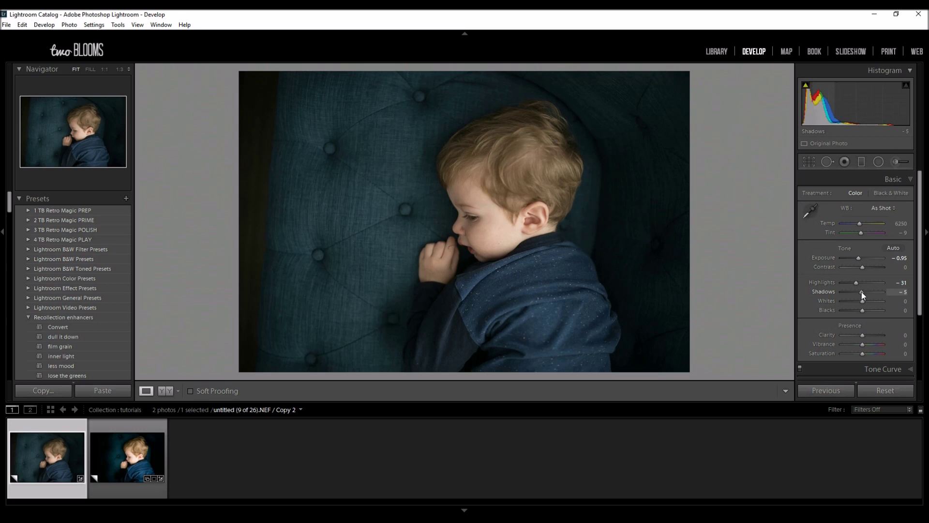
Step: Set Shadows to -19, Whites to +24 and Blacks to -21 in the Basic panel
{"action": "left_click_drag", "start_coordinate": [862, 292], "coordinate": [861, 291]}
{"action": "left_click_drag", "start_coordinate": [858, 292], "coordinate": [856, 293]}
{"action": "left_click_drag", "start_coordinate": [857, 294], "coordinate": [858, 294]}
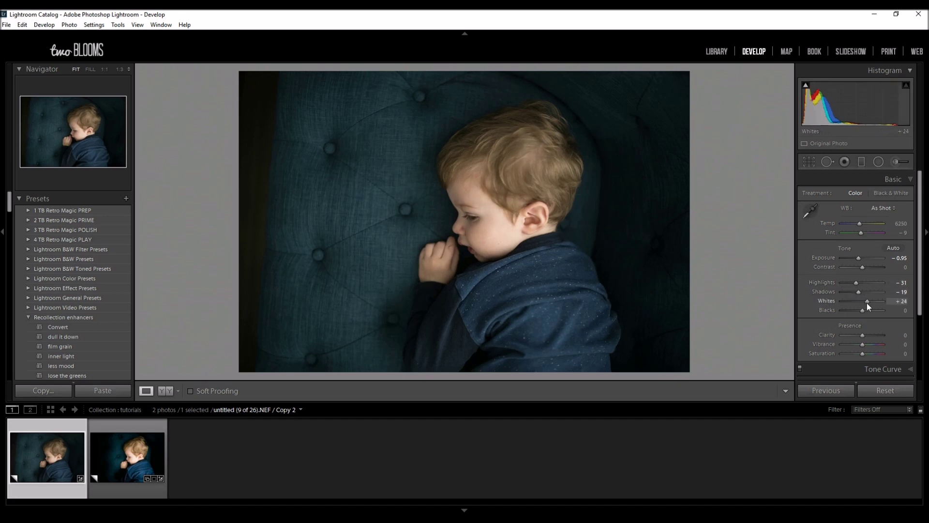
{"action": "left_click_drag", "start_coordinate": [867, 303], "coordinate": [868, 304]}
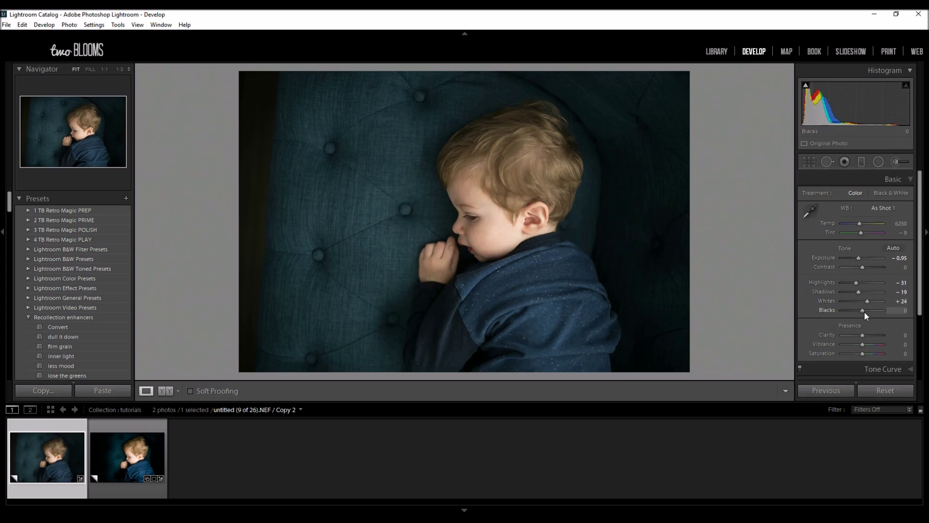
{"action": "left_click_drag", "start_coordinate": [863, 313], "coordinate": [859, 312]}
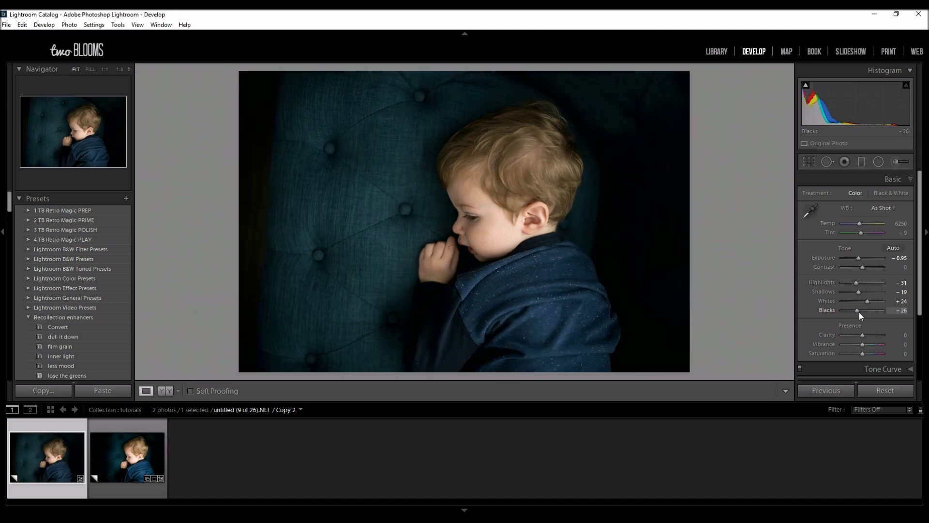
{"action": "double_click", "coordinate": [858, 312]}
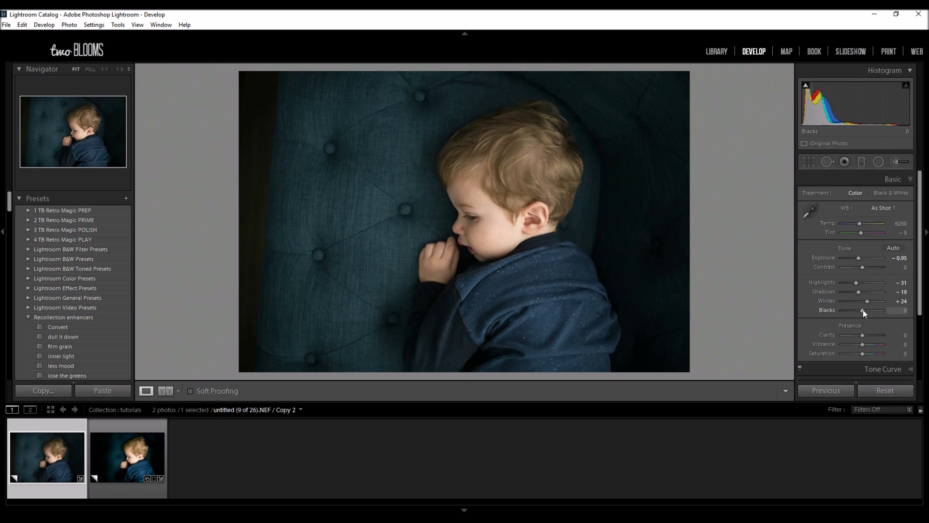
{"action": "left_click_drag", "start_coordinate": [863, 310], "coordinate": [860, 311]}
{"action": "left_click_drag", "start_coordinate": [859, 311], "coordinate": [860, 311]}
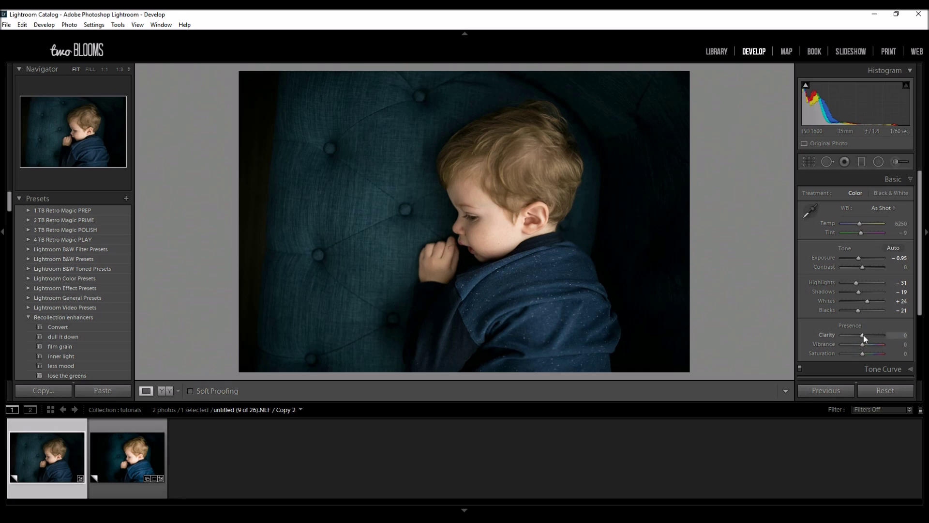
Step: Raise Clarity to +21 and Vibrance to +33, then show the Before/After comparison
{"action": "scroll", "coordinate": [864, 337], "scroll_direction": "up", "scroll_amount": 4}
{"action": "scroll", "coordinate": [867, 336], "scroll_direction": "up", "scroll_amount": 2}
{"action": "scroll", "coordinate": [867, 335], "scroll_direction": "down", "scroll_amount": 1}
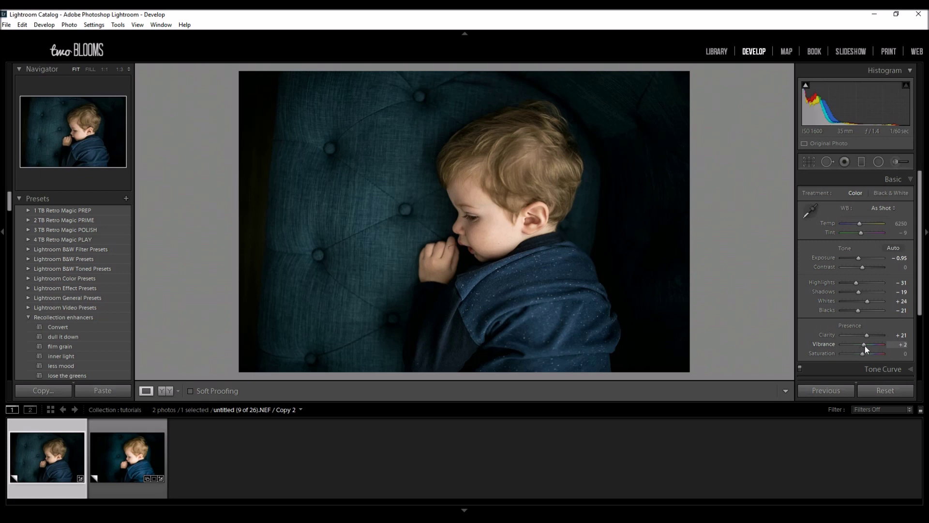
{"action": "left_click_drag", "start_coordinate": [864, 345], "coordinate": [866, 346]}
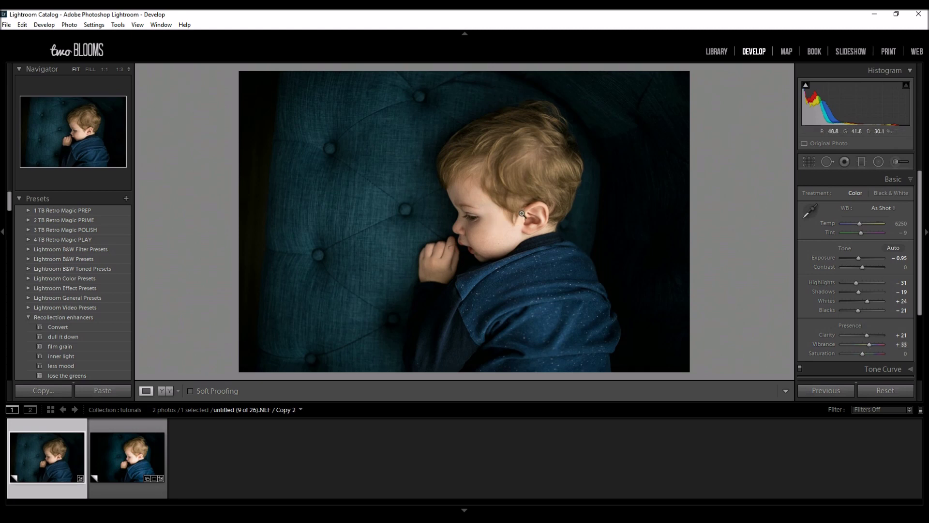
{"action": "left_click", "coordinate": [165, 391]}
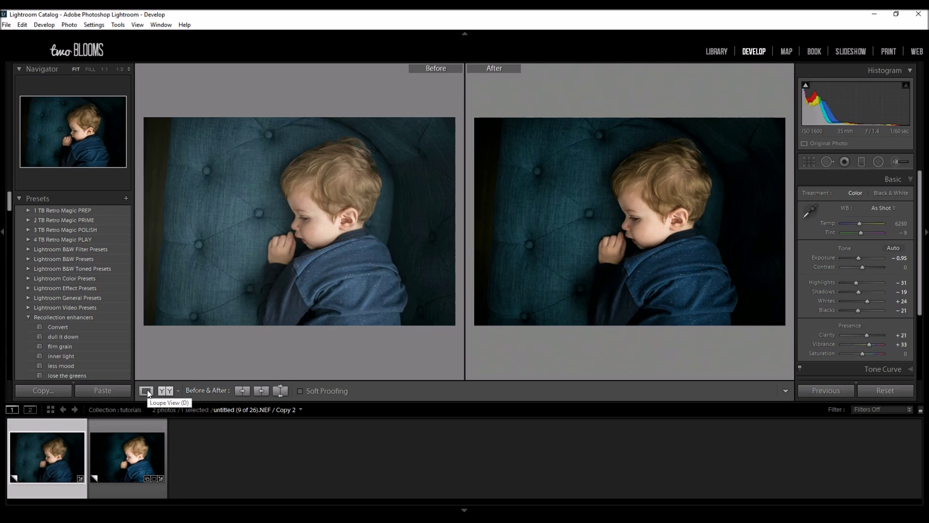
Step: Return to Loupe view and apply the Purely Bright preset from TB Purely Polished BASE
{"action": "left_click", "coordinate": [147, 391]}
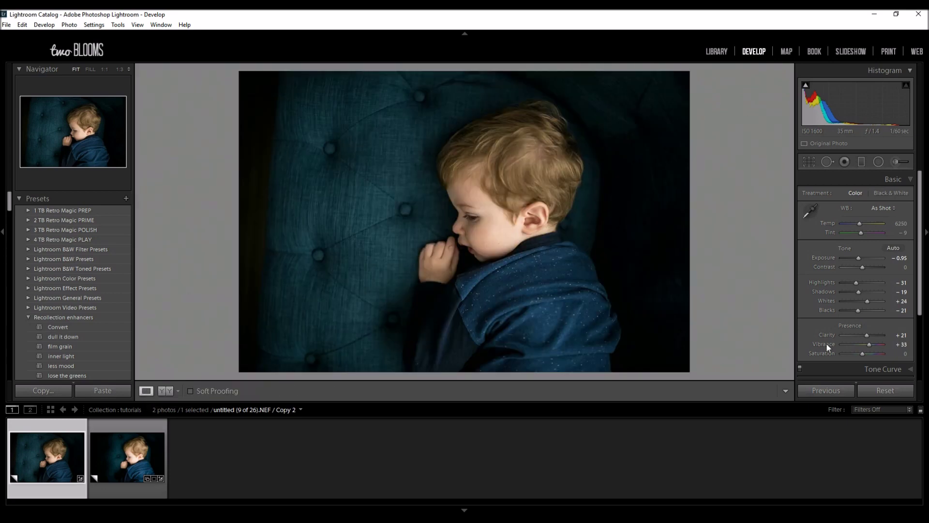
{"action": "scroll", "coordinate": [882, 316], "scroll_direction": "down", "scroll_amount": 1}
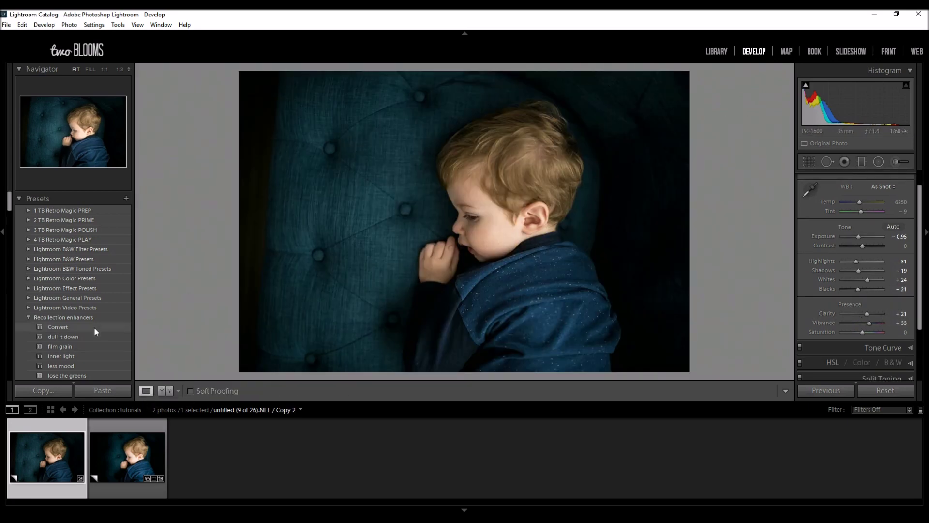
{"action": "left_click", "coordinate": [28, 318]}
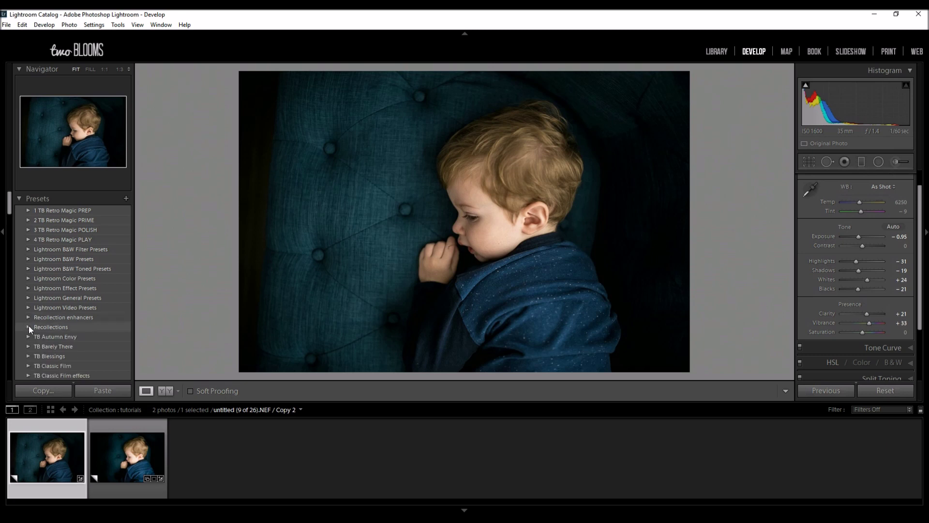
{"action": "scroll", "coordinate": [28, 326], "scroll_direction": "down", "scroll_amount": 3}
{"action": "left_click", "coordinate": [28, 304]}
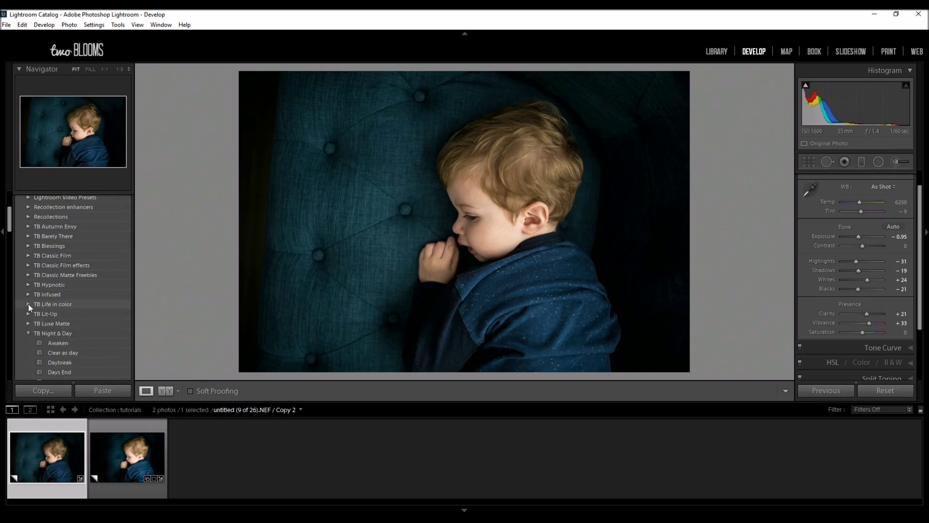
{"action": "left_click", "coordinate": [27, 335]}
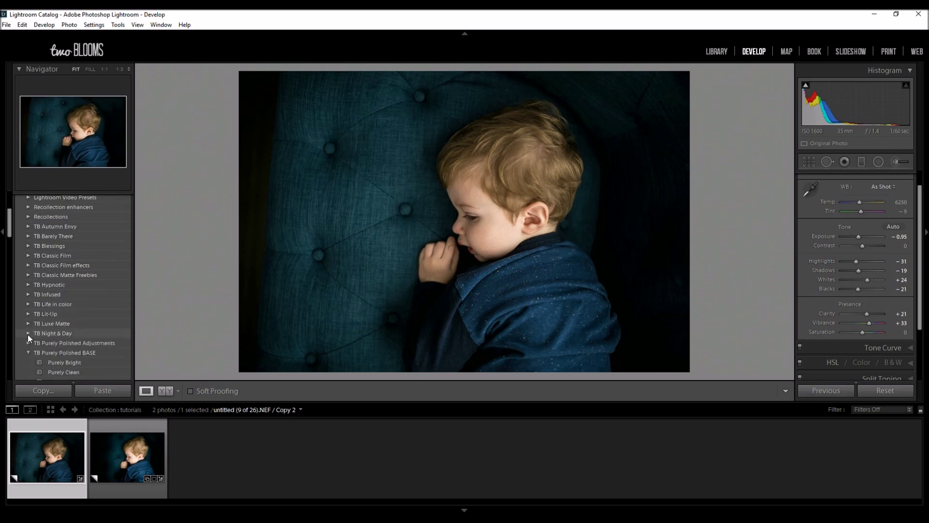
{"action": "scroll", "coordinate": [28, 335], "scroll_direction": "down", "scroll_amount": 2}
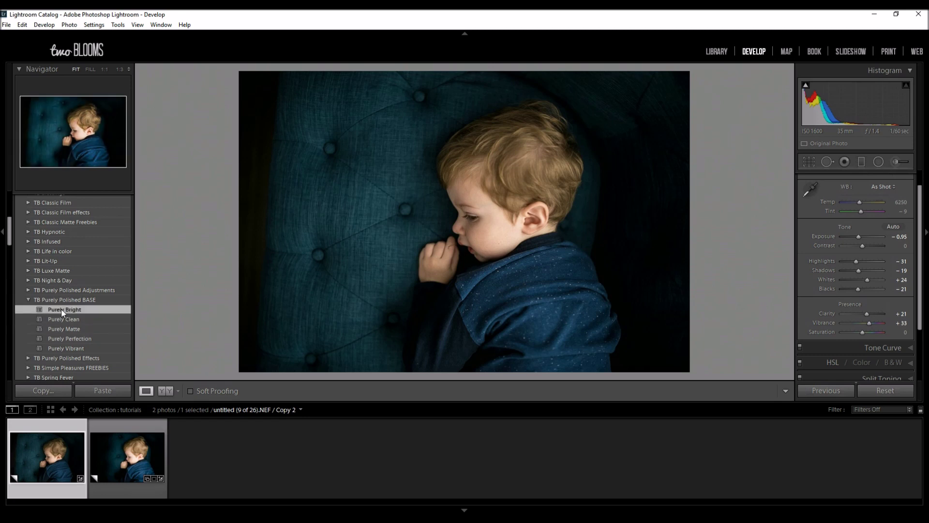
{"action": "left_click", "coordinate": [61, 308]}
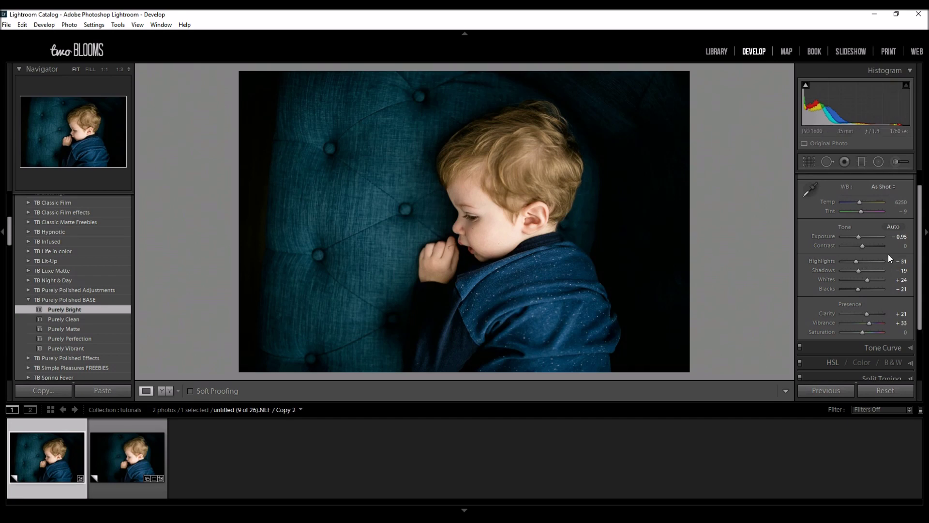
Step: Lower Highlights to -43 and load a Graduated Filter with Burn (Darken) at -0.30 exposure
{"action": "left_click_drag", "start_coordinate": [856, 260], "coordinate": [853, 260]}
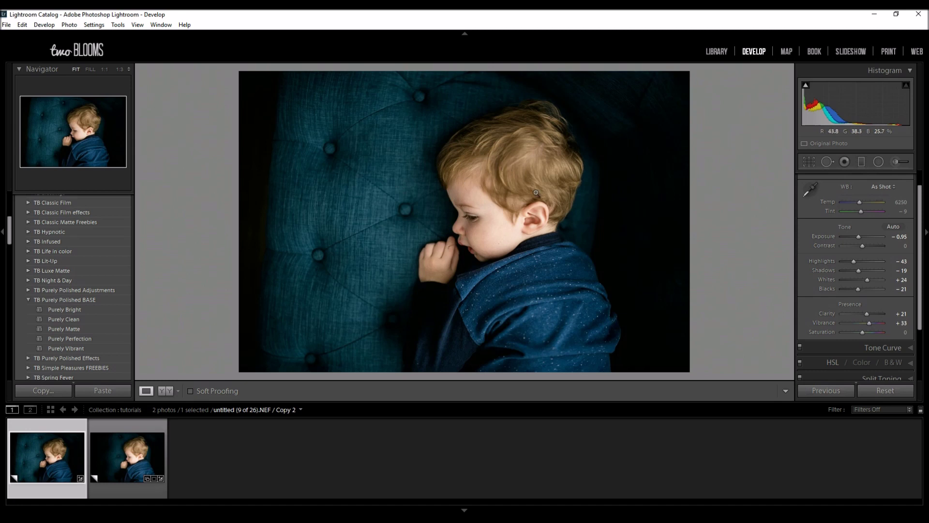
{"action": "left_click", "coordinate": [862, 162]}
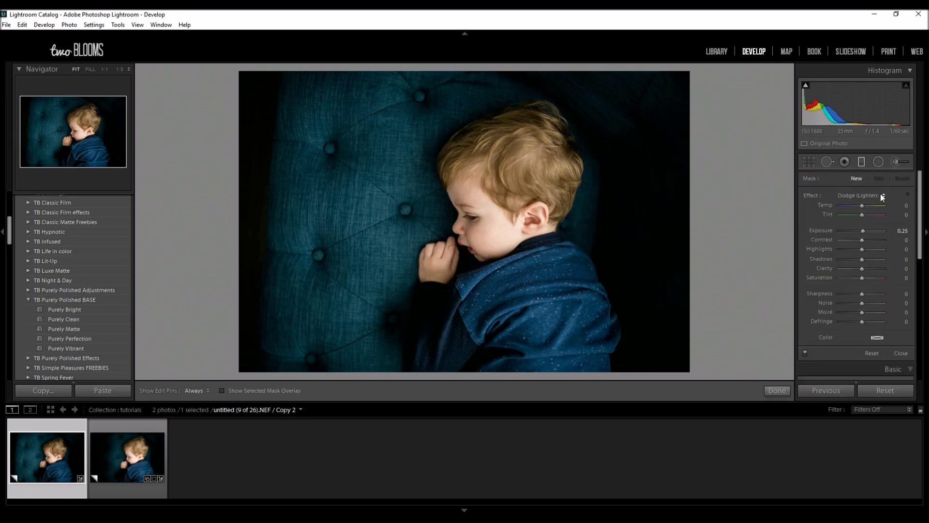
{"action": "left_click", "coordinate": [883, 195]}
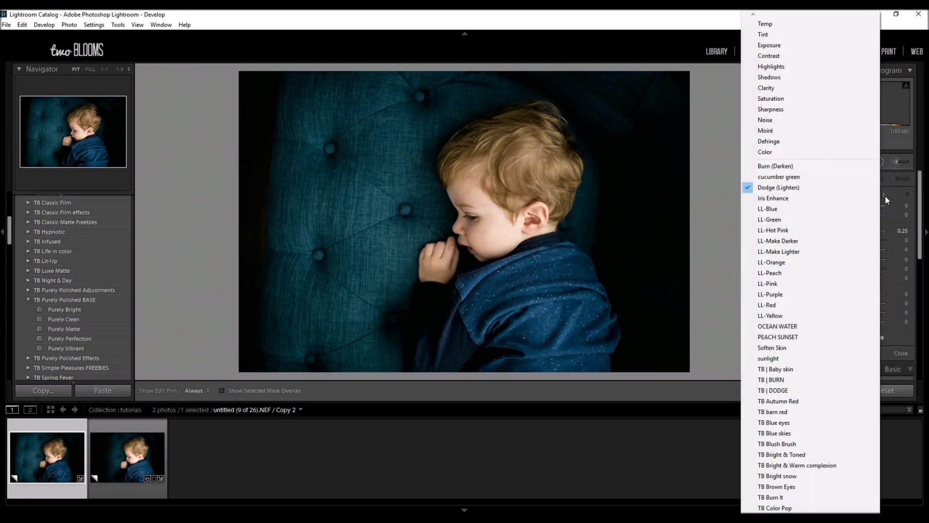
{"action": "left_click", "coordinate": [785, 167]}
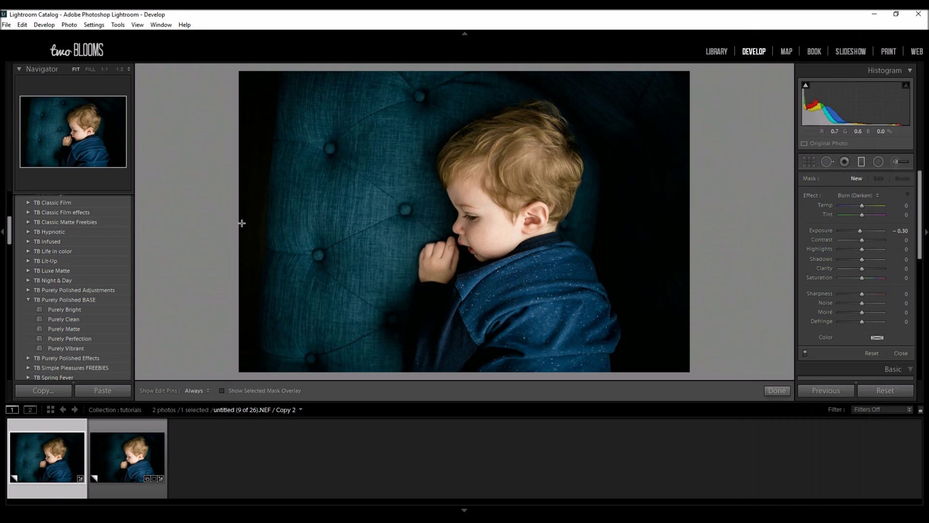
Step: Draw a graduated burn from the left edge toward the toddler at -1.80 exposure, widening its fade
{"action": "left_click_drag", "start_coordinate": [242, 223], "coordinate": [476, 223]}
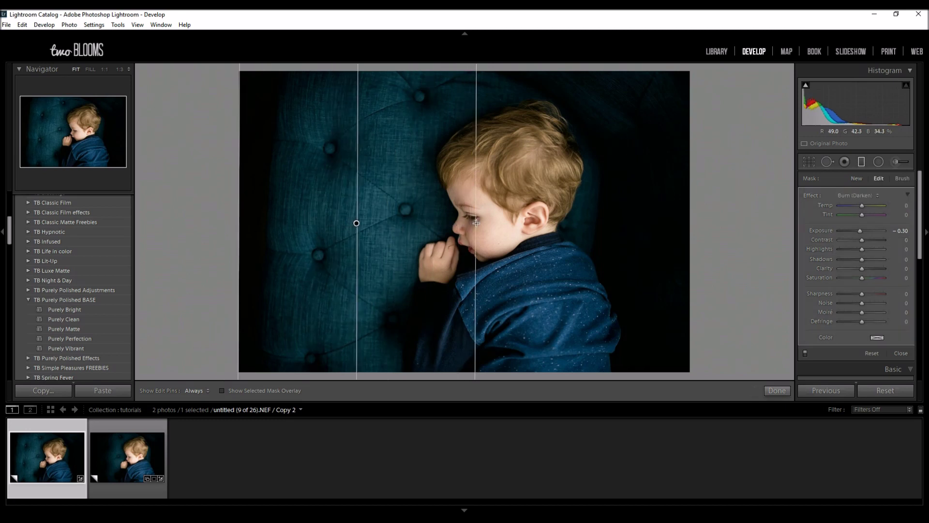
{"action": "left_click_drag", "start_coordinate": [476, 224], "coordinate": [503, 223]}
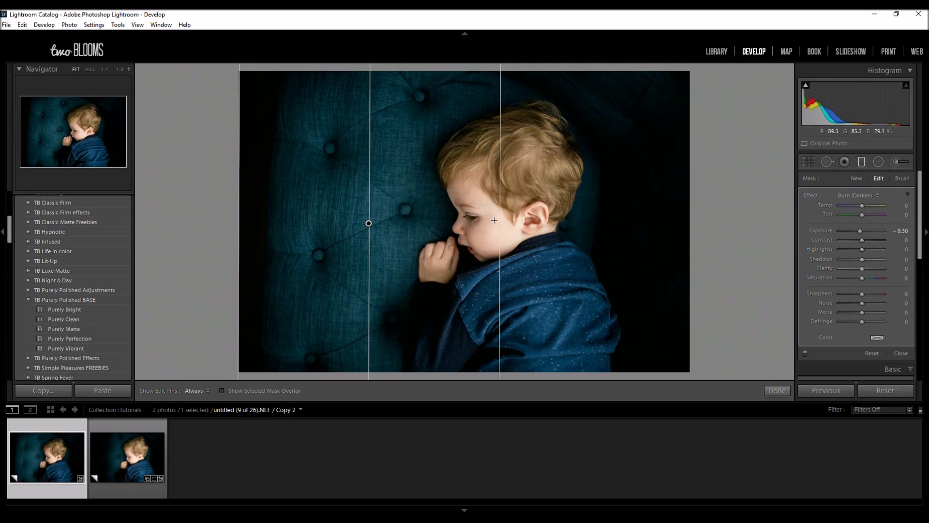
{"action": "left_click_drag", "start_coordinate": [500, 221], "coordinate": [517, 222]}
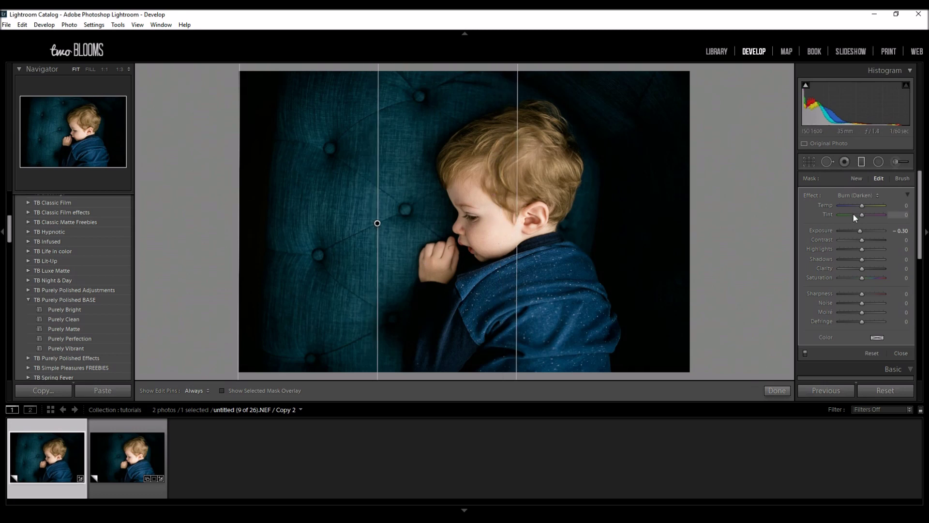
{"action": "left_click", "coordinate": [859, 231]}
{"action": "left_click_drag", "start_coordinate": [859, 232], "coordinate": [852, 231]}
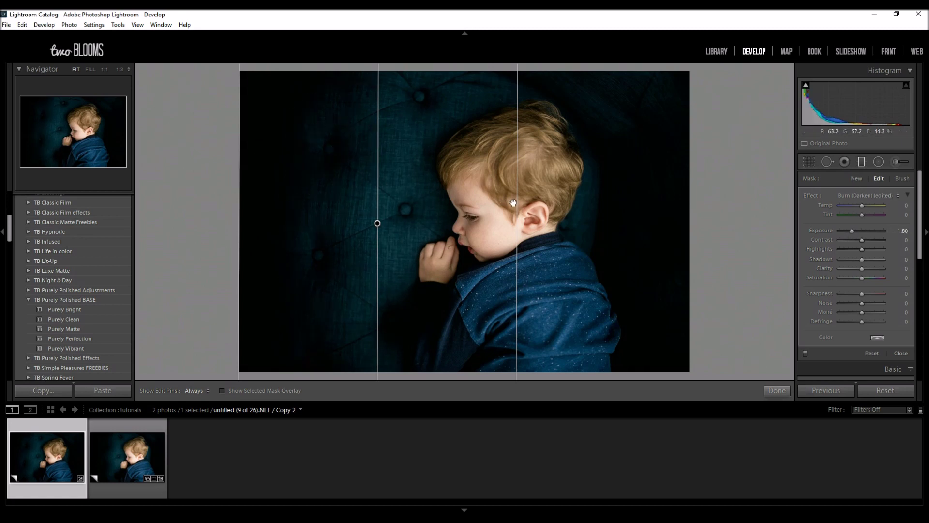
{"action": "left_click_drag", "start_coordinate": [514, 203], "coordinate": [541, 204]}
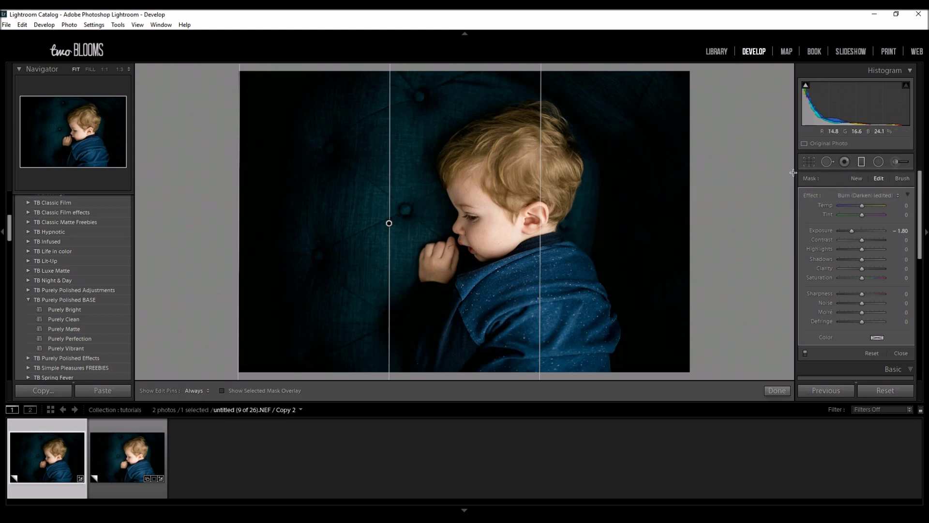
{"action": "left_click", "coordinate": [902, 179]}
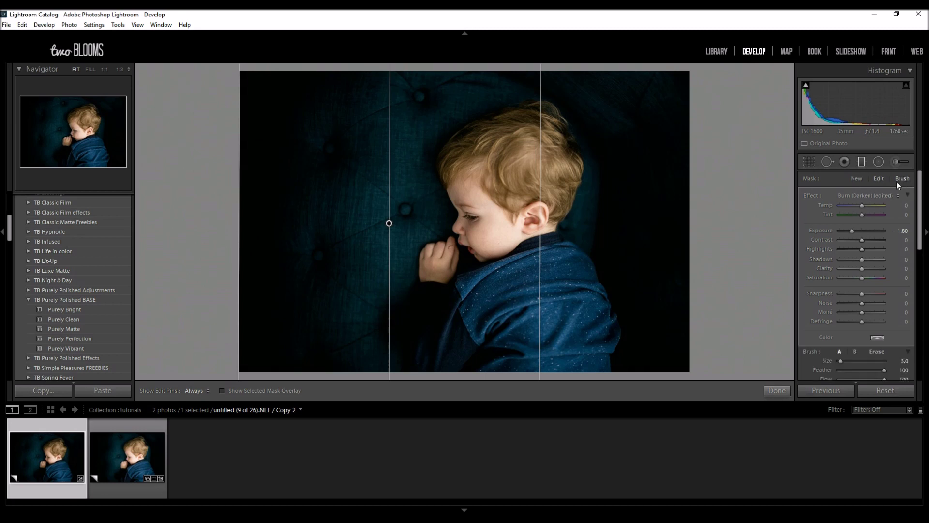
Step: Erase the burn from the toddler's hand, shoulder and hair with a Size 8, Feather 72 brush
{"action": "left_click", "coordinate": [880, 353]}
{"action": "scroll", "coordinate": [531, 140], "scroll_direction": "up", "scroll_amount": 2}
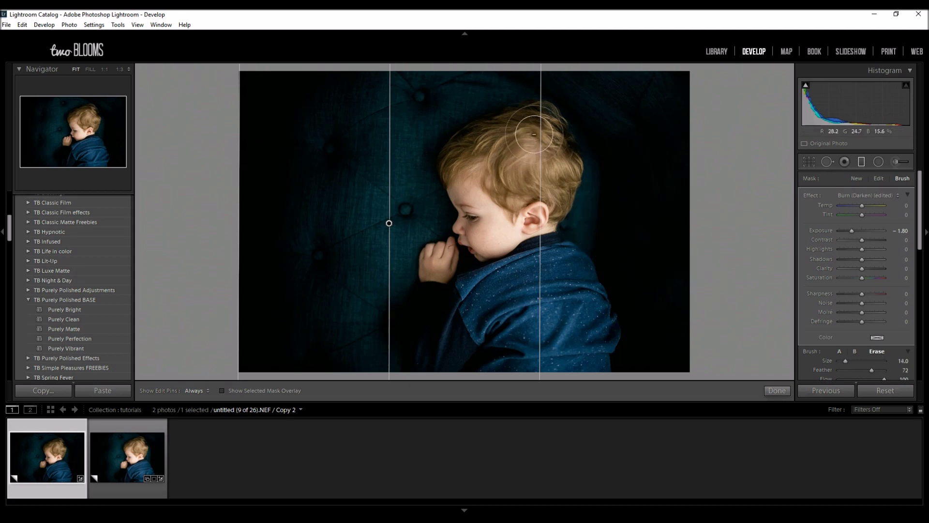
{"action": "key", "text": "h"}
{"action": "scroll", "coordinate": [481, 242], "scroll_direction": "down", "scroll_amount": 4}
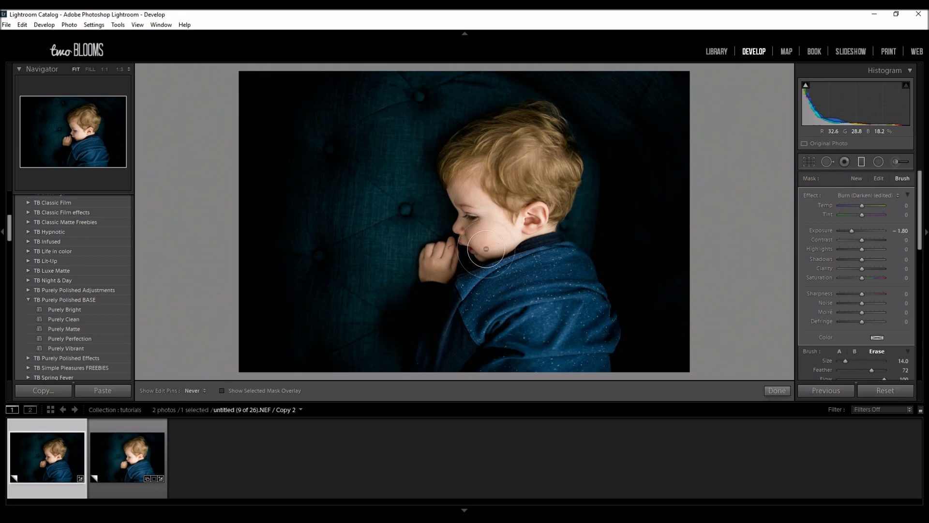
{"action": "key", "text": "h"}
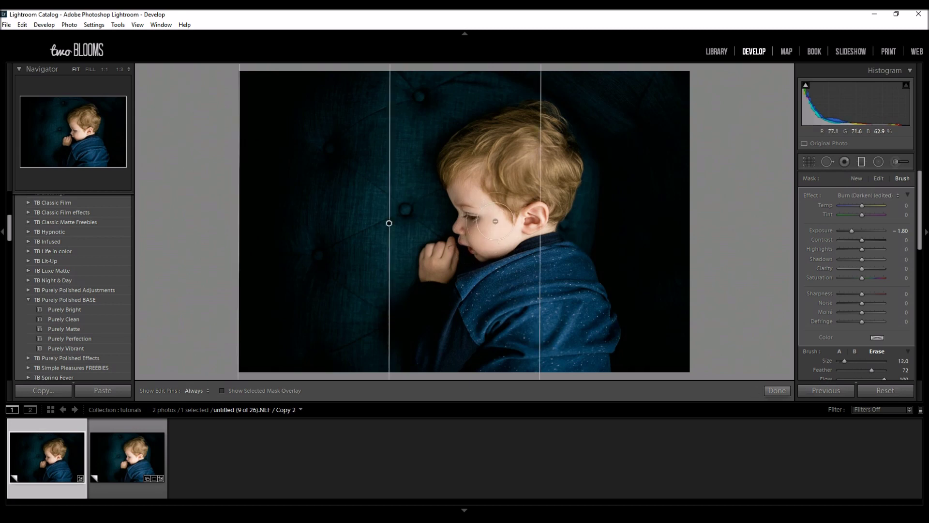
{"action": "scroll", "coordinate": [497, 220], "scroll_direction": "up", "scroll_amount": 4}
{"action": "scroll", "coordinate": [460, 187], "scroll_direction": "down", "scroll_amount": 3}
{"action": "key", "text": "h"}
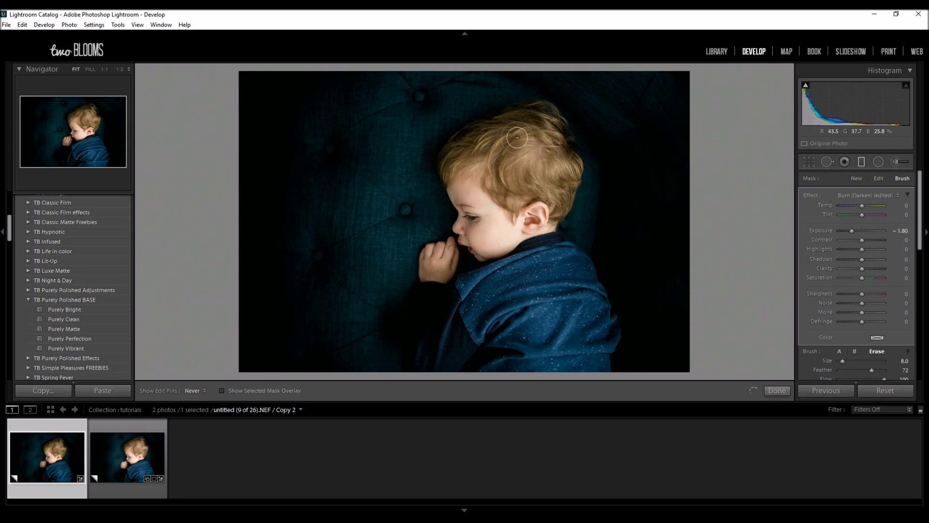
{"action": "mouse_move", "coordinate": [450, 262]}
{"action": "left_mouse_down"}
{"action": "mouse_move", "coordinate": [435, 264]}
{"action": "mouse_move", "coordinate": [441, 290]}
{"action": "mouse_move", "coordinate": [442, 281]}
{"action": "left_mouse_up"}
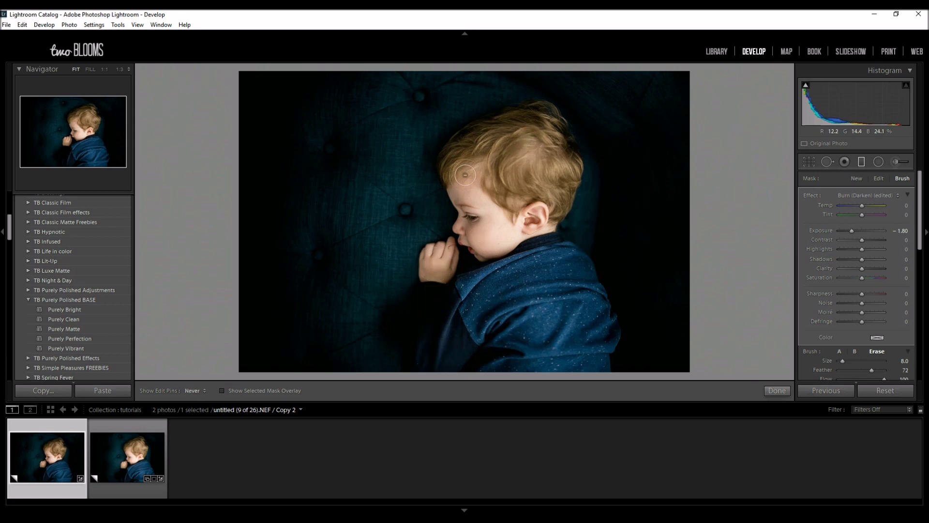
{"action": "key", "text": "h"}
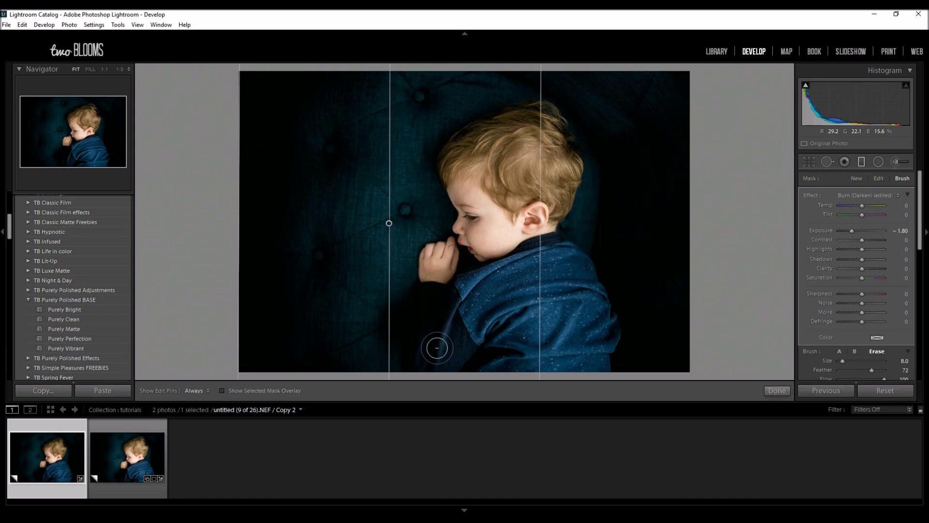
Step: Close the graduated filter and apply the inner light preset from Recollection enhancers
{"action": "left_click", "coordinate": [786, 393]}
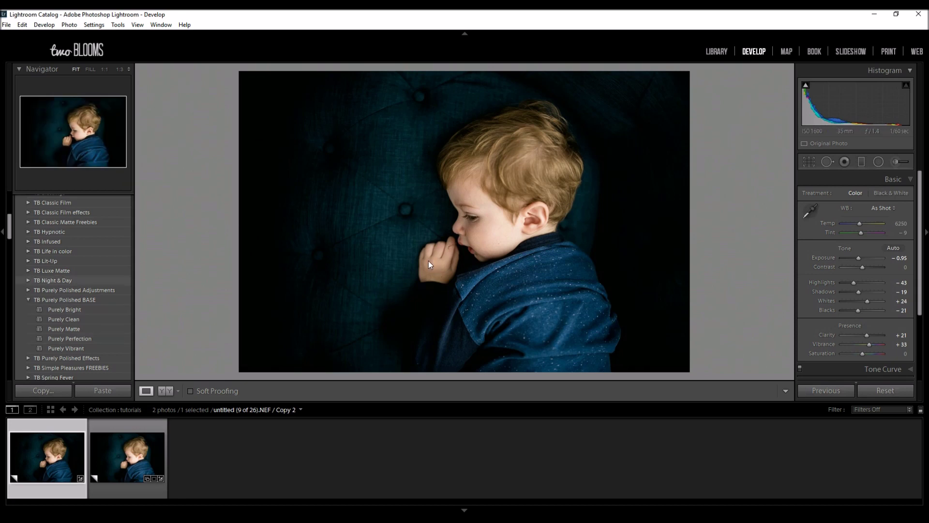
{"action": "scroll", "coordinate": [54, 290], "scroll_direction": "up", "scroll_amount": 5}
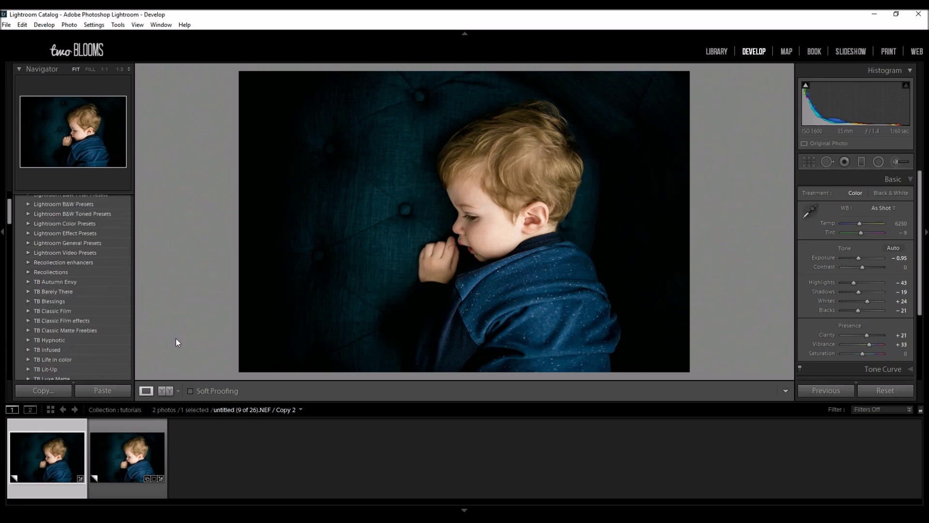
{"action": "left_click", "coordinate": [25, 262]}
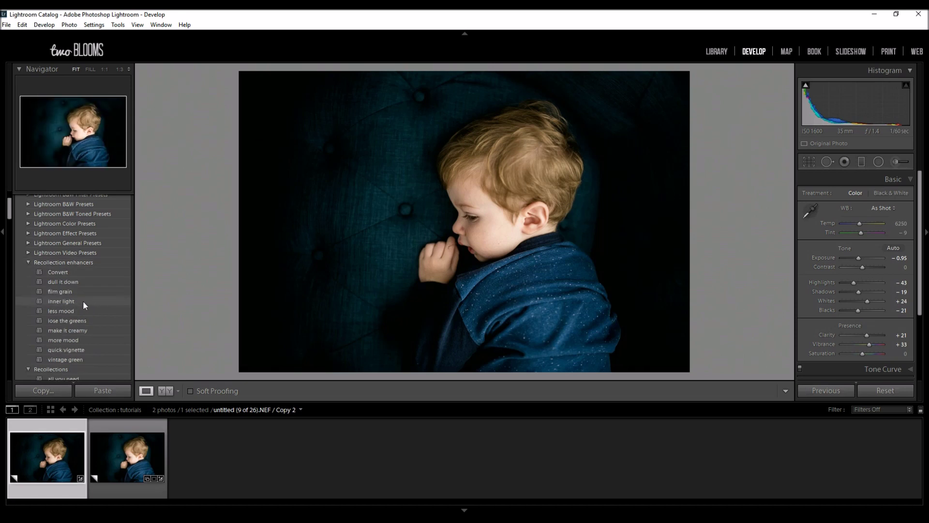
{"action": "left_click", "coordinate": [83, 300]}
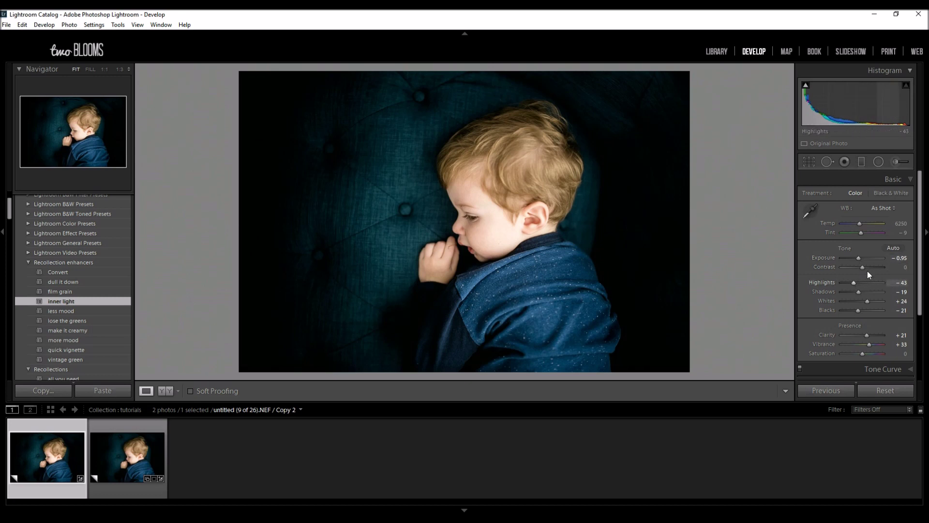
Step: Lower the inner light radial filter on the toddler's face to Exposure 0.22
{"action": "left_click", "coordinate": [879, 162]}
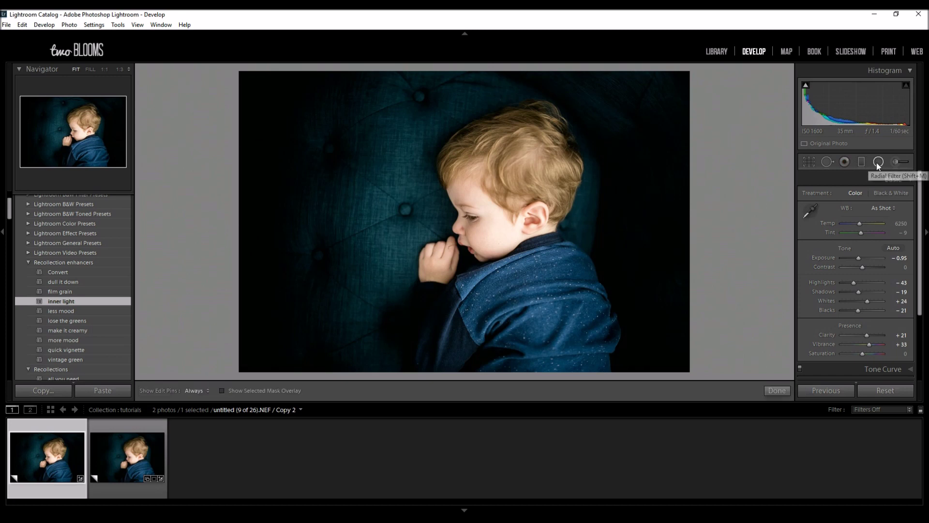
{"action": "left_click", "coordinate": [470, 220]}
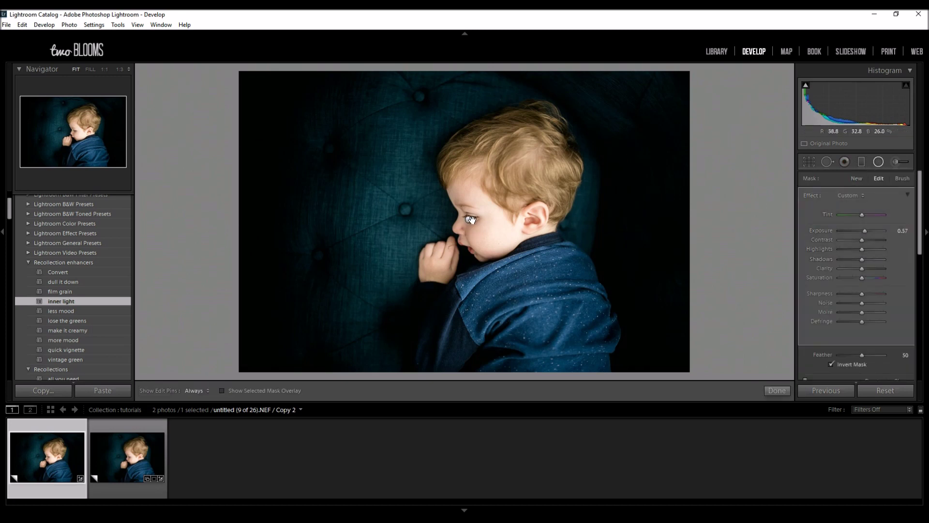
{"action": "left_click_drag", "start_coordinate": [867, 231], "coordinate": [864, 231]}
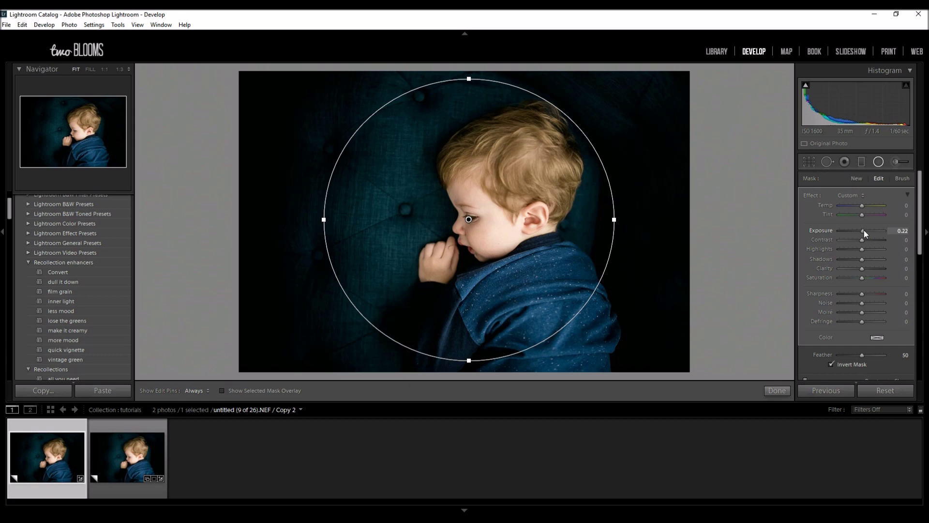
{"action": "left_click", "coordinate": [777, 390]}
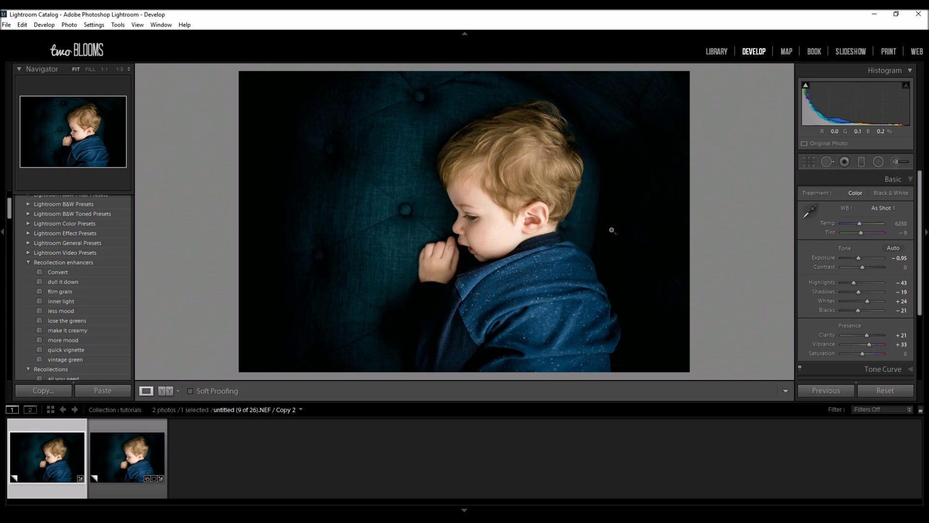
Step: View Copy 2 in Before/After side by side, then return to Loupe with the Tone Curve panel expanded
{"action": "left_click", "coordinate": [161, 394]}
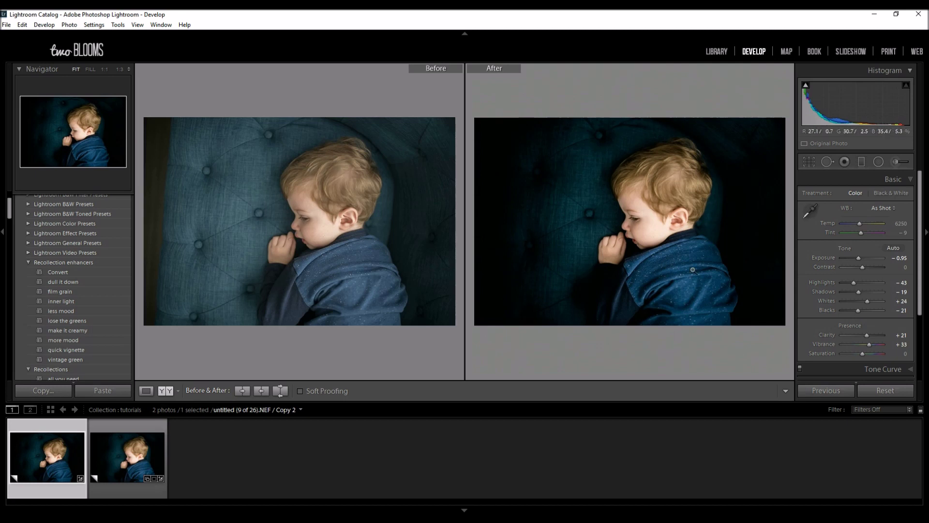
{"action": "left_click", "coordinate": [144, 392]}
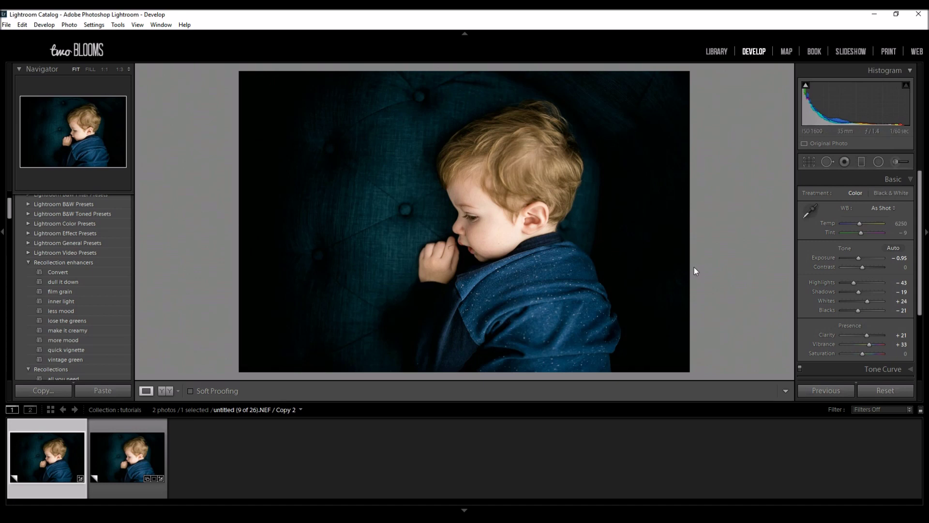
{"action": "left_click", "coordinate": [912, 368]}
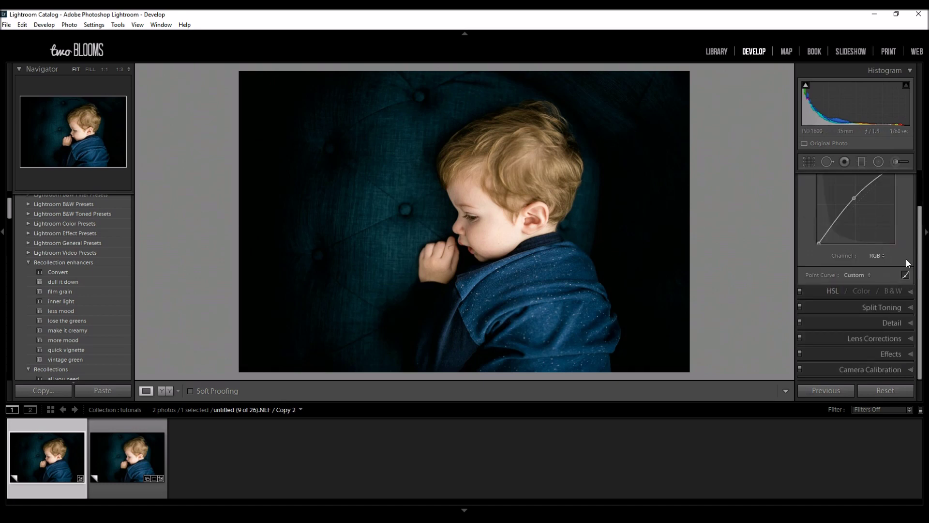
Step: Collapse the Tone Curve panel and expand Basic to check Exposure −0.95, Highlights −43, Vibrance +33
{"action": "scroll", "coordinate": [906, 260], "scroll_direction": "up", "scroll_amount": 2}
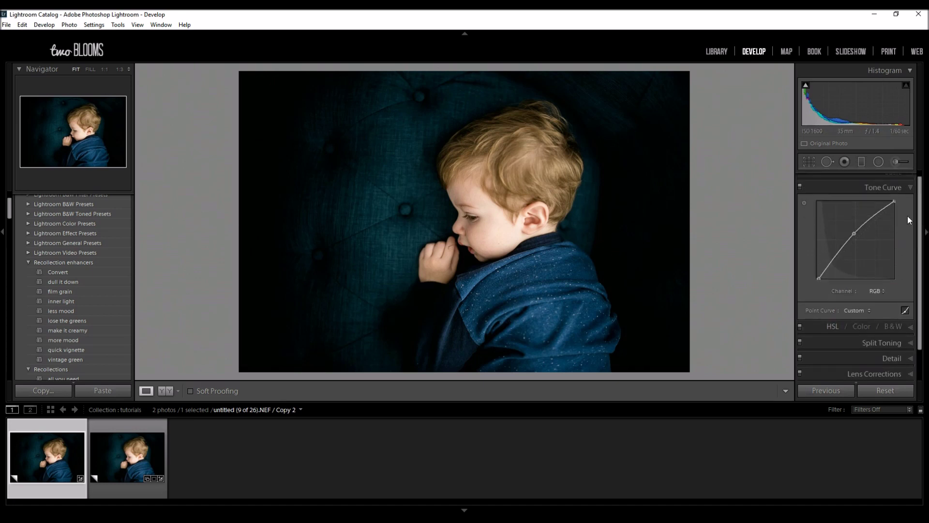
{"action": "left_click", "coordinate": [911, 188]}
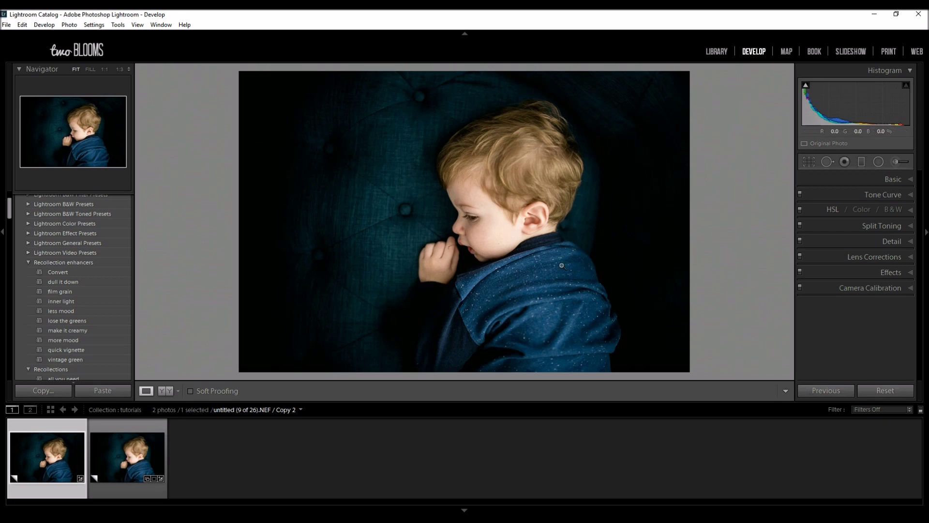
{"action": "left_click", "coordinate": [911, 179]}
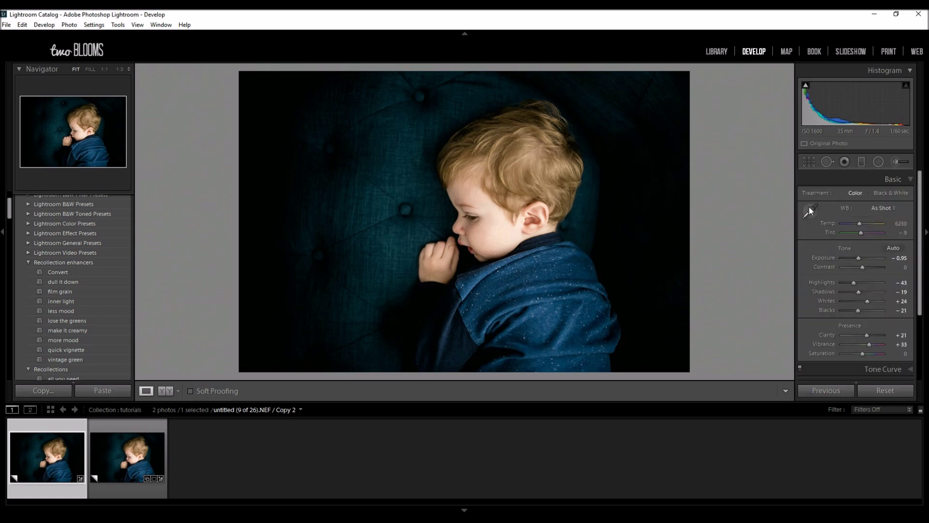